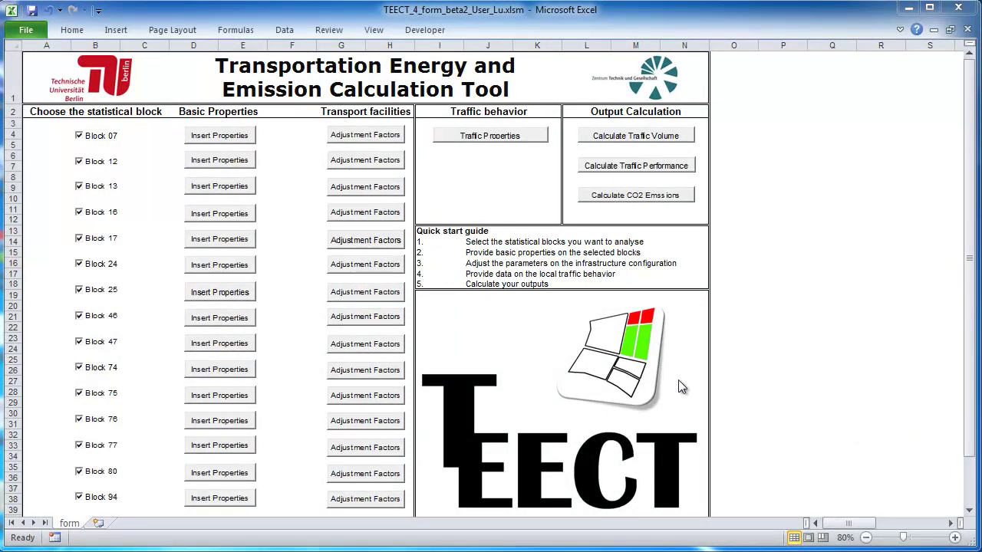
Exclude statistical blocks 07 and 12 from the analysis one at a time, including each of them again.
left_click(79, 136)
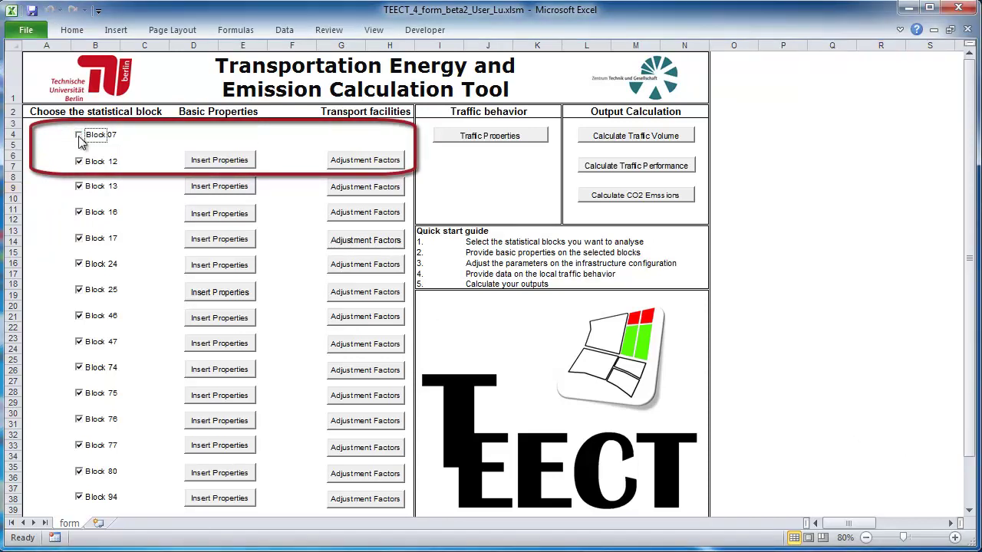
left_click(79, 136)
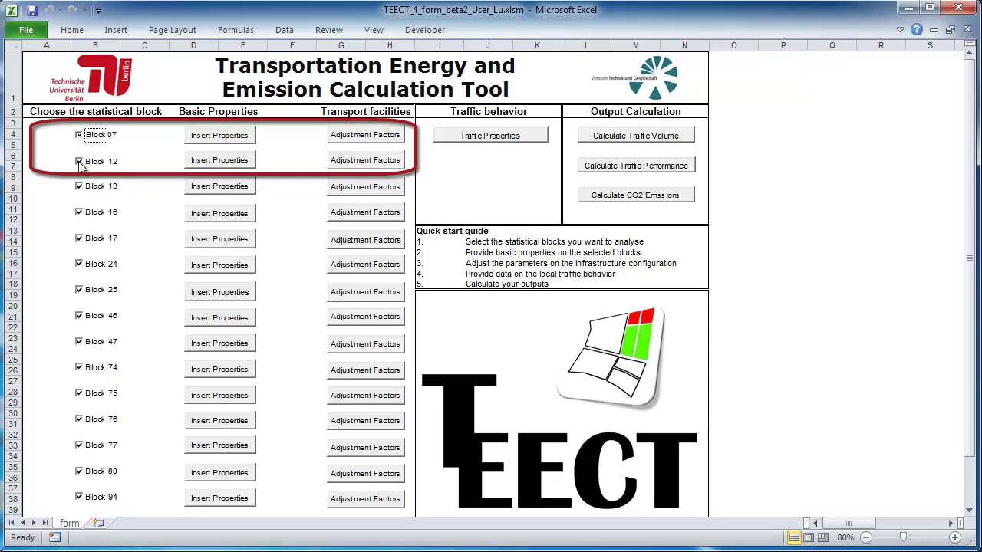
left_click(79, 162)
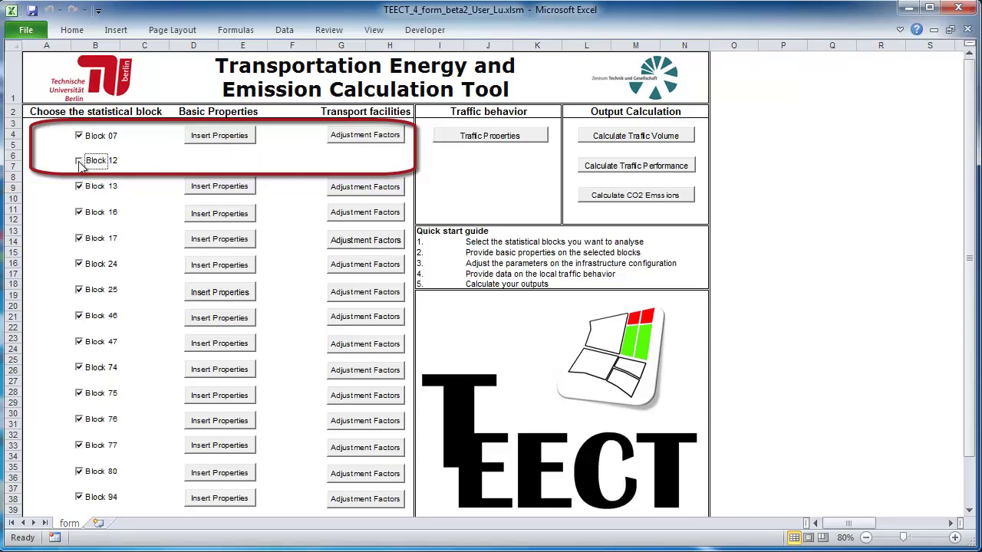
left_click(80, 162)
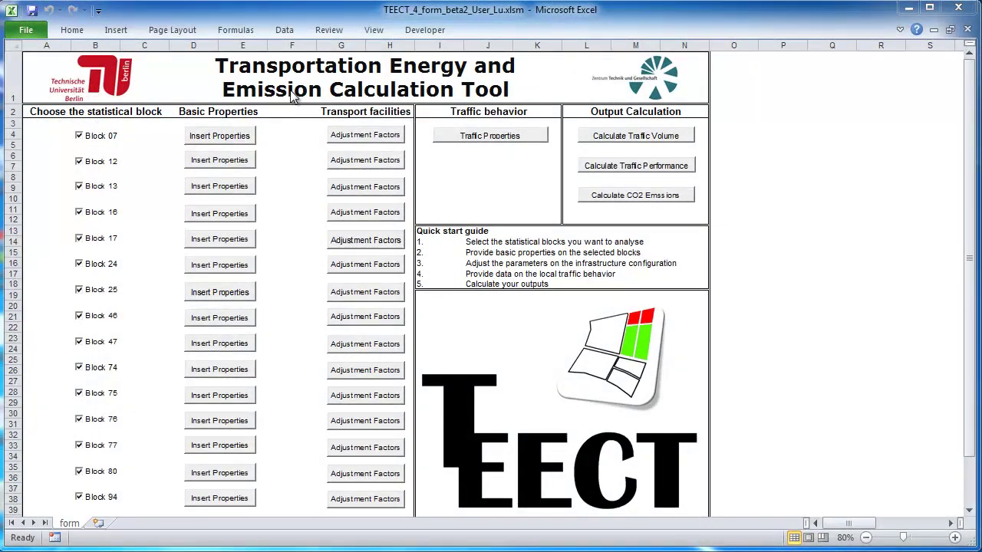
In Block 07's basic properties, set the residents to estimated values and the employees to updated values, and confirm.
left_click(223, 137)
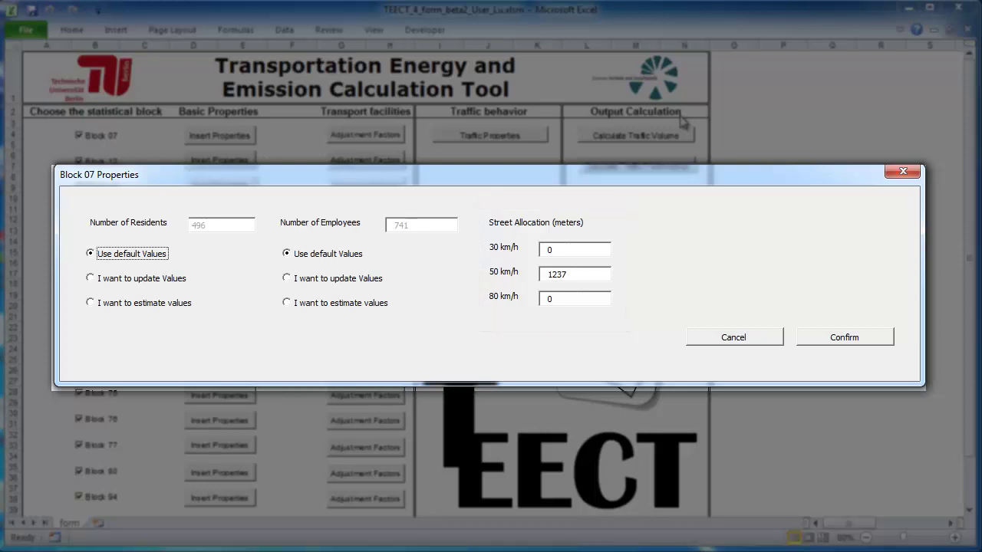
left_click(145, 281)
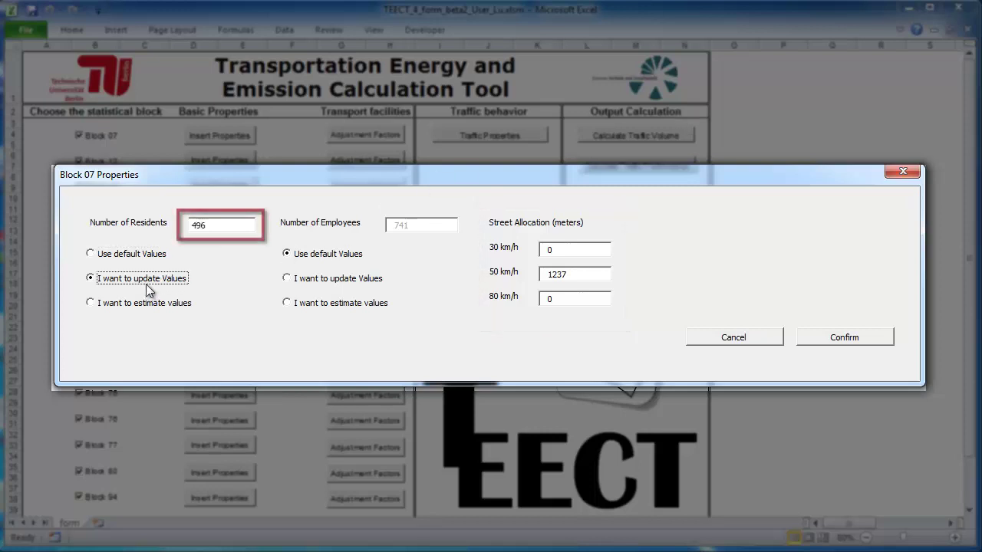
left_click(238, 229)
left_click(289, 279)
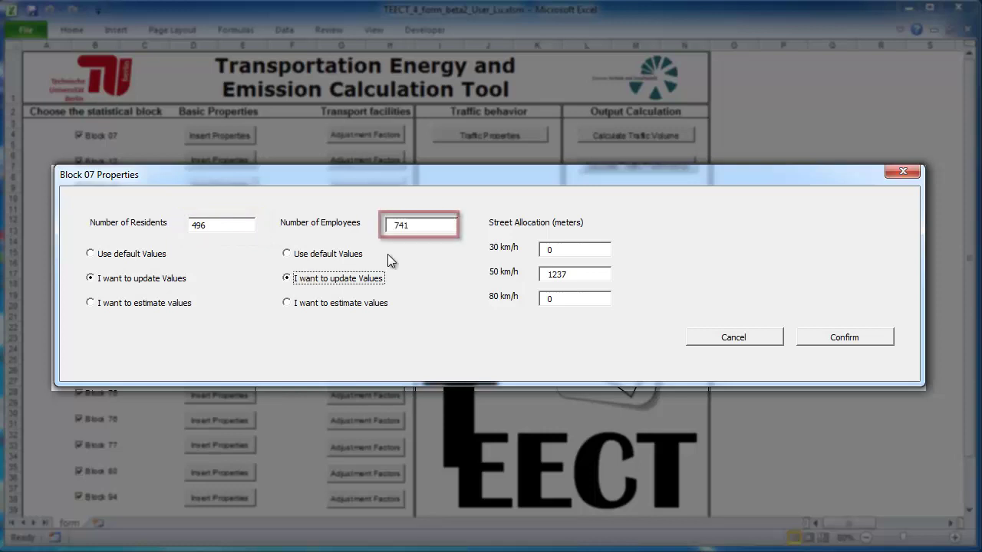
left_click(441, 228)
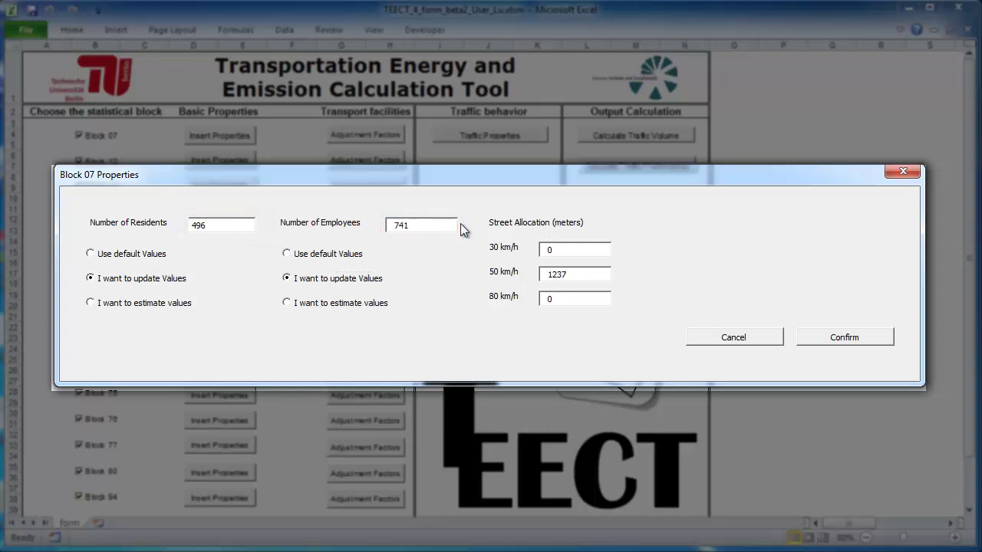
left_click(162, 305)
left_click(565, 321)
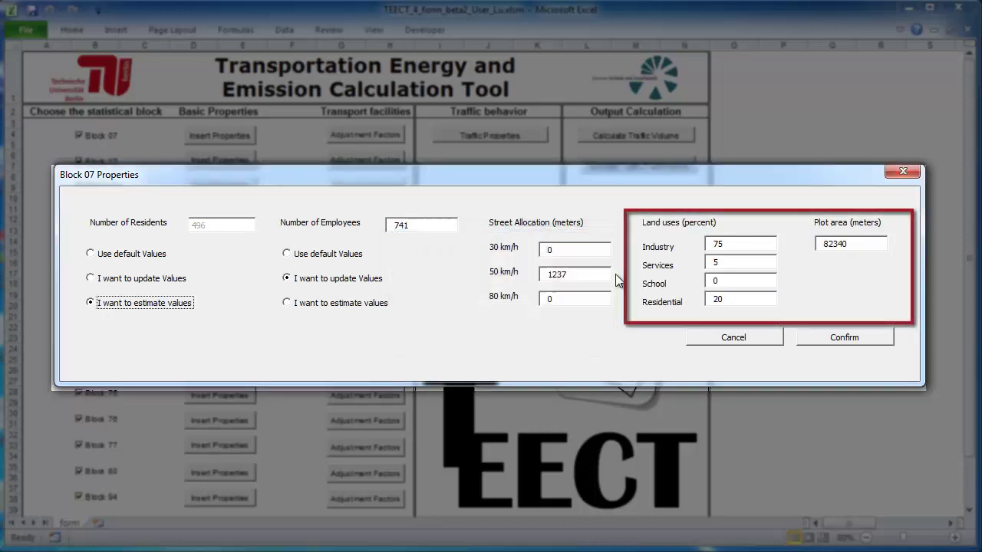
left_click(830, 339)
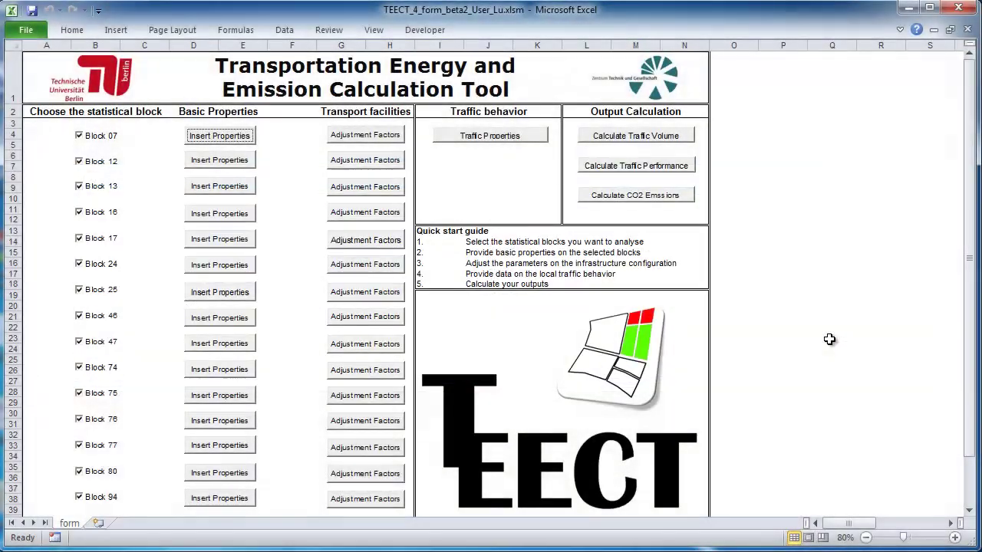
Unlock Block 07's CO2 adjustment factors for customizing and confirm them.
left_click(384, 136)
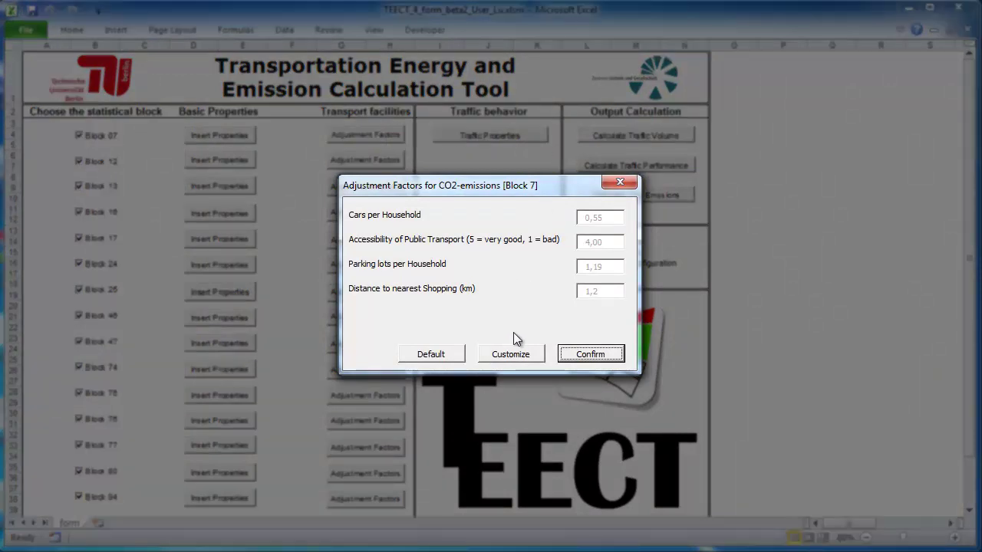
left_click(511, 352)
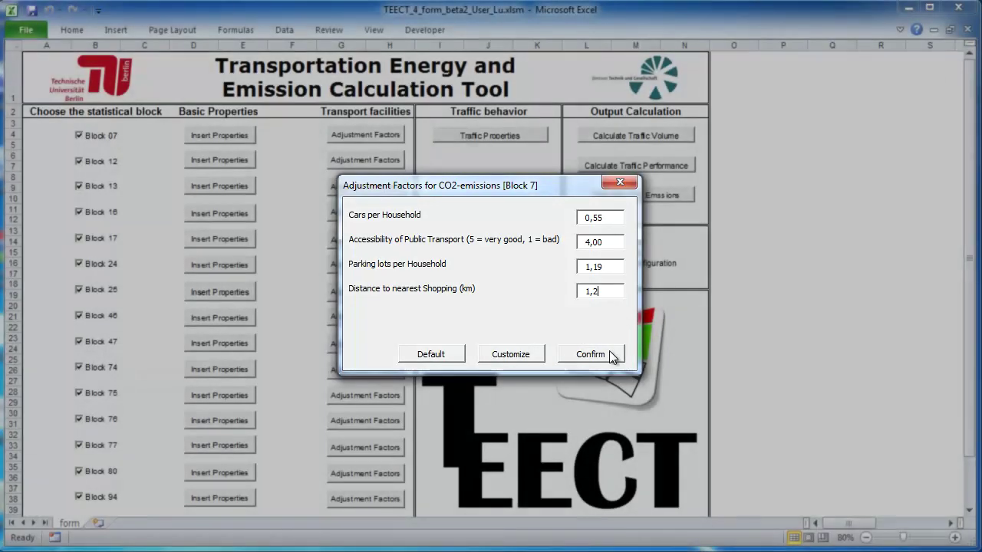
left_click(611, 355)
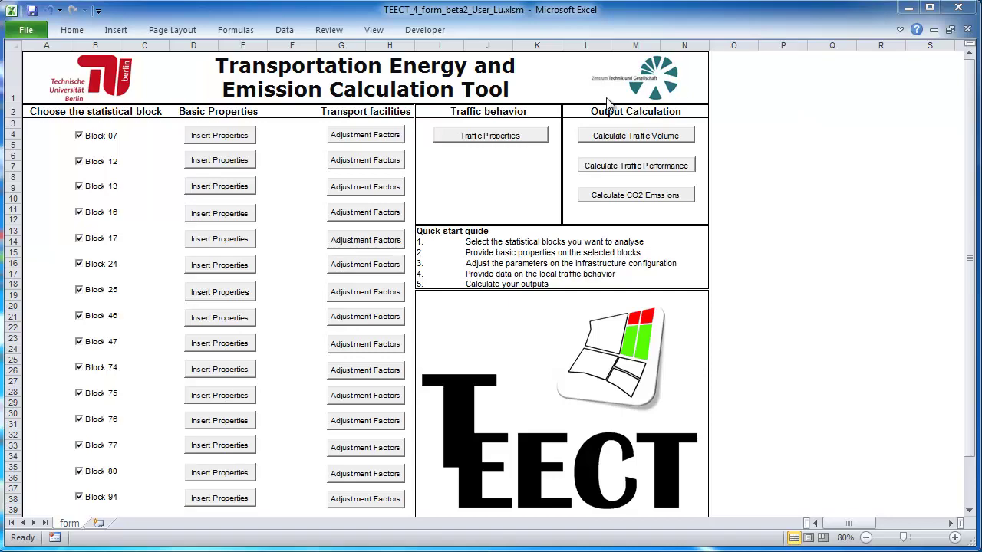
Unlock the customers-per-employee values in the traffic properties for customizing, confirm, and calculate the CO2 emissions.
left_click(503, 137)
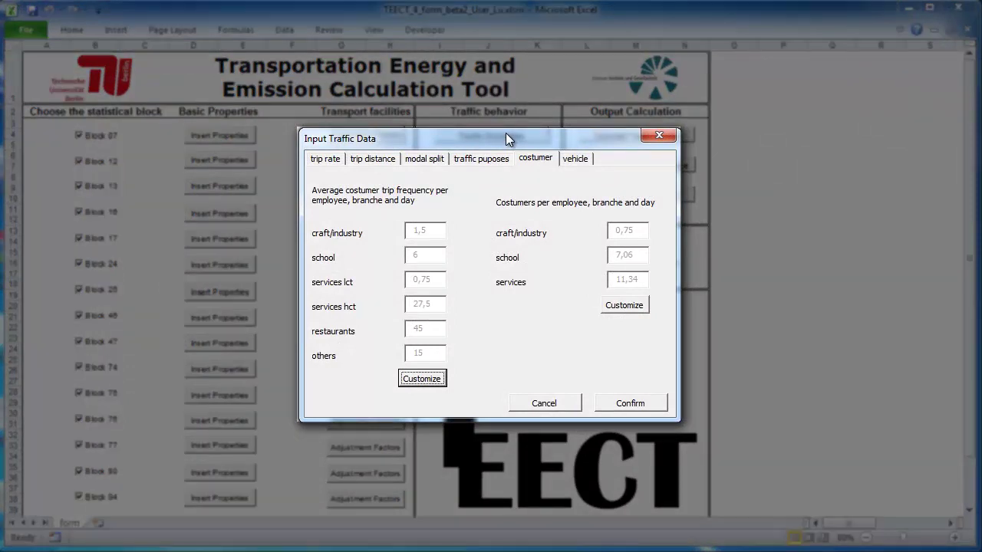
left_click(620, 308)
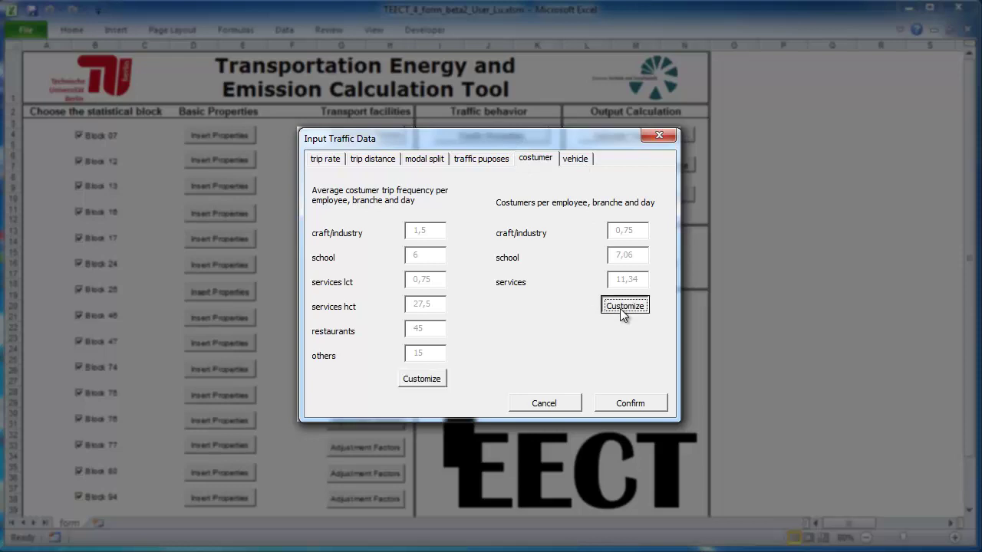
left_click(659, 403)
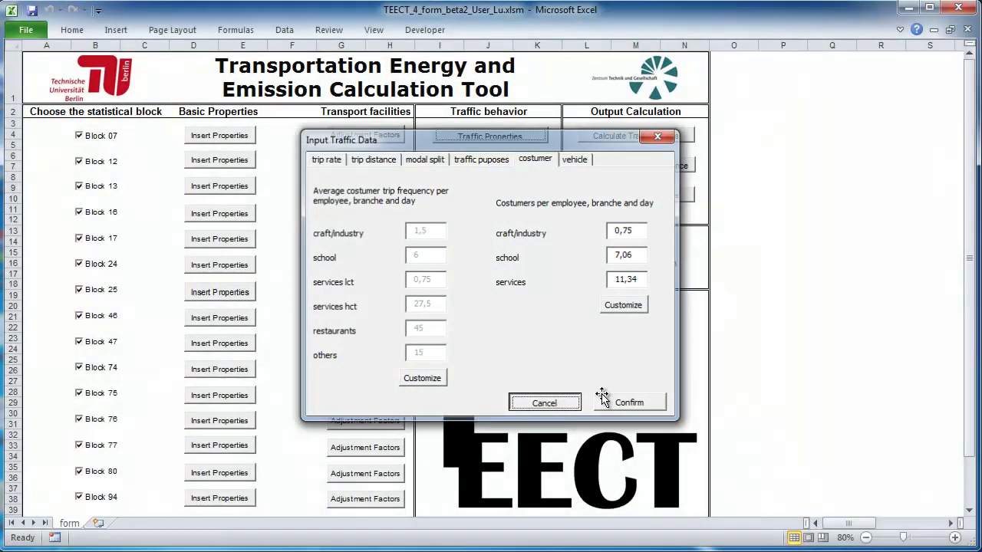
left_click(604, 404)
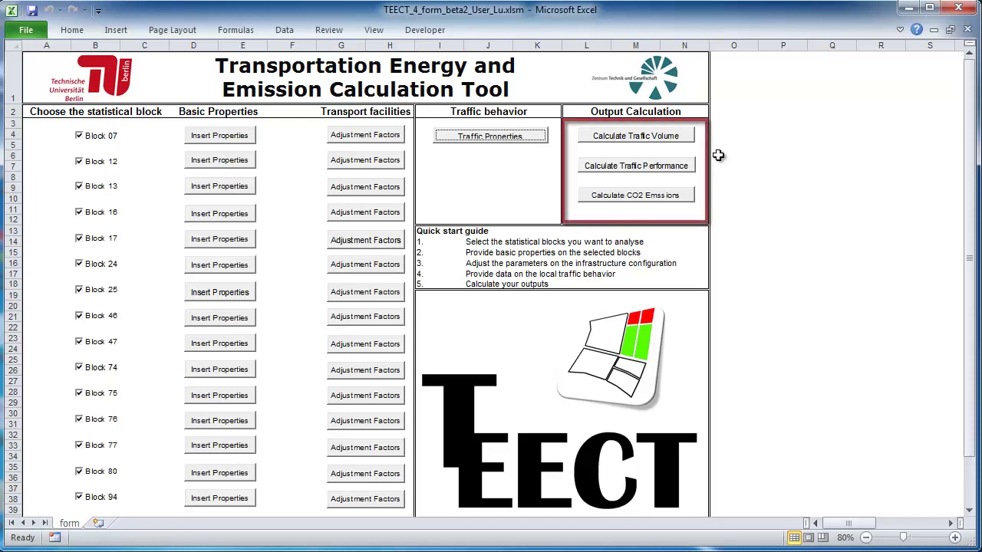
left_click(682, 197)
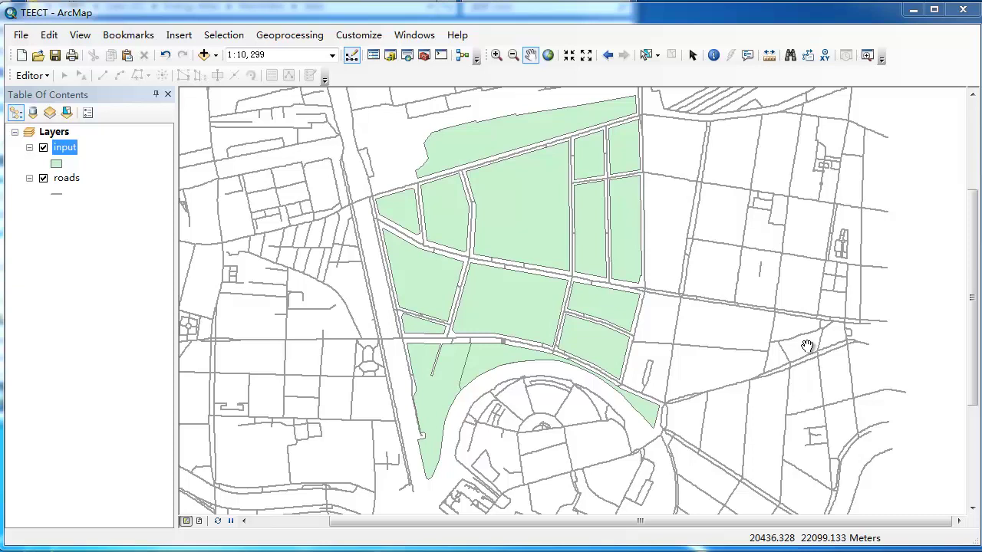
Switch to ArcMap and examine the attribute table of the input layer, closing it when done.
right_click(67, 151)
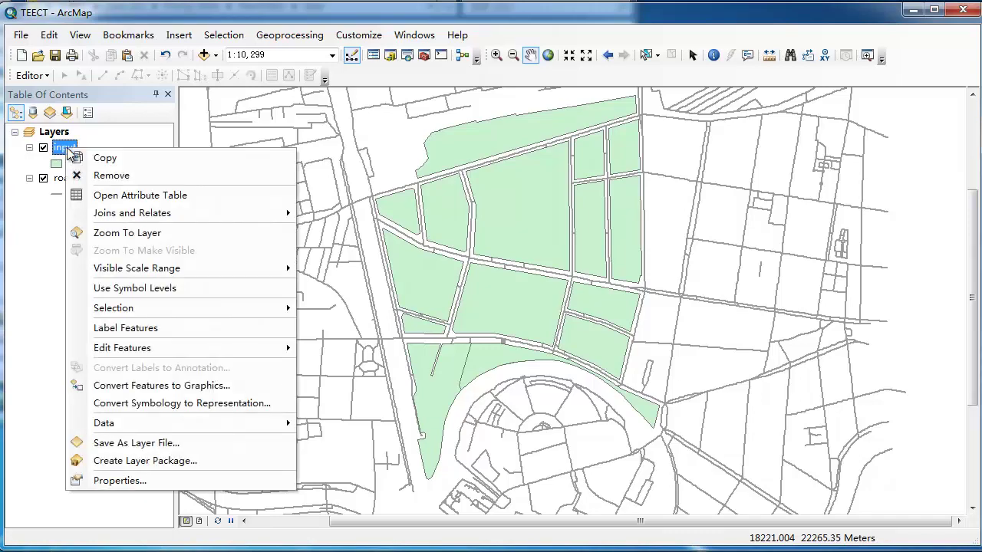
left_click(104, 197)
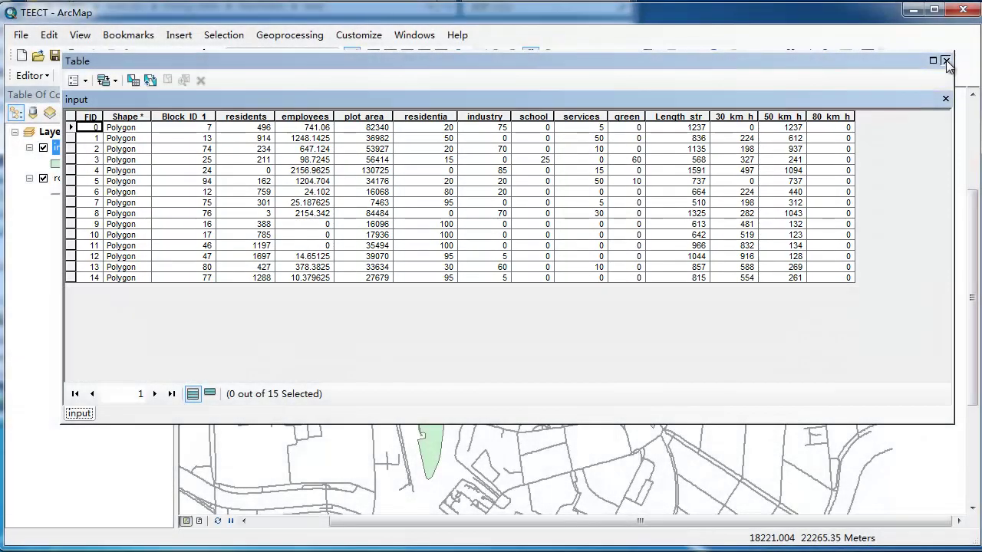
left_click(946, 60)
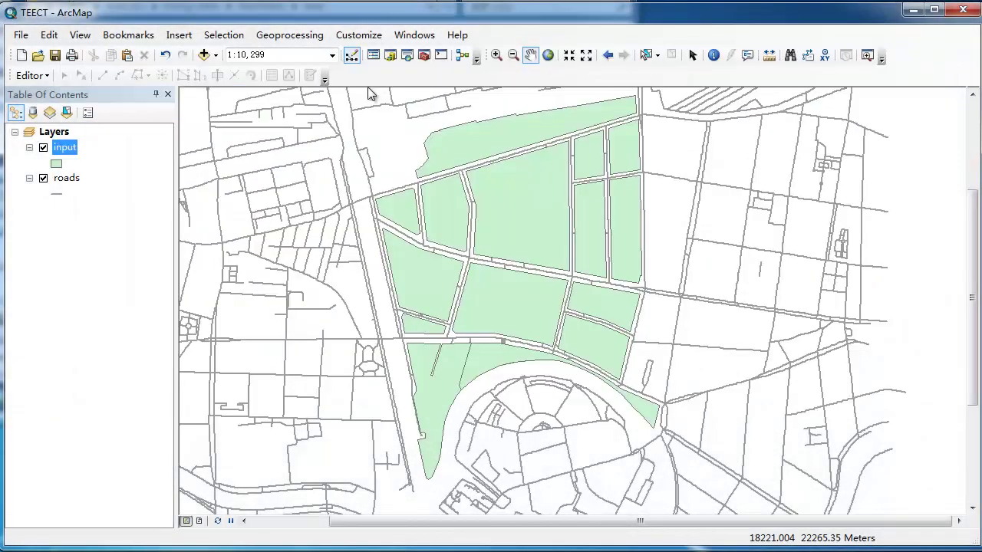
Add Toolbox.tbx from the NewVideo\Data folder to ArcToolbox.
left_click(424, 57)
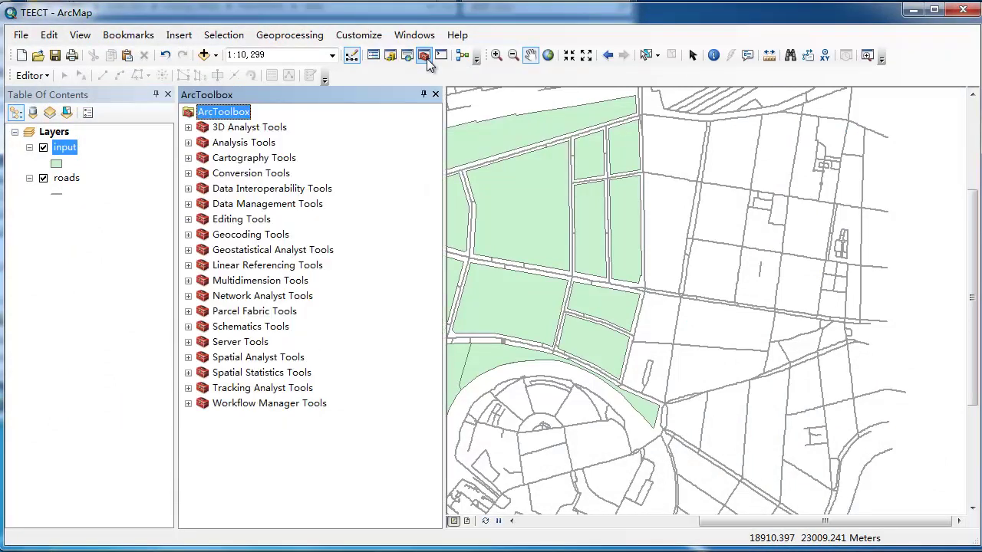
right_click(246, 471)
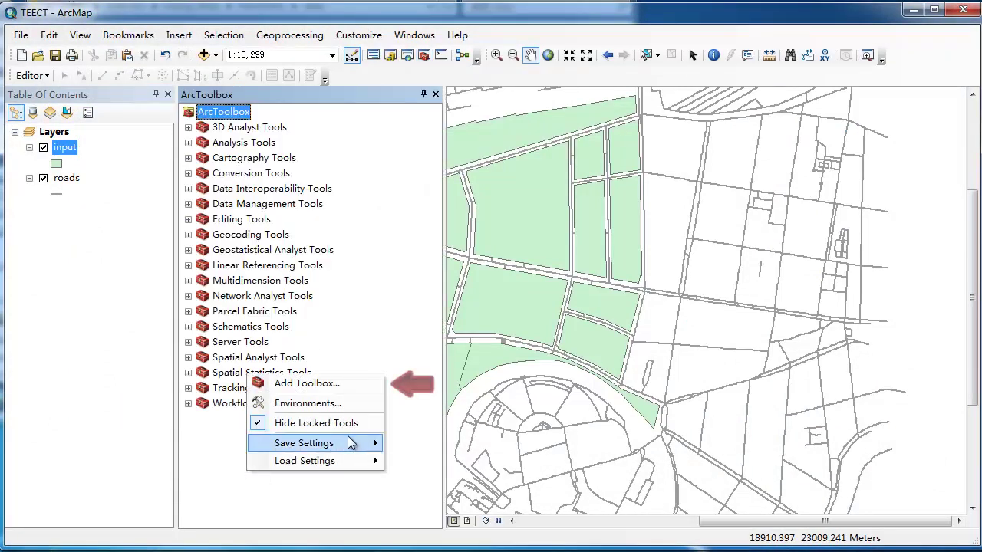
left_click(347, 387)
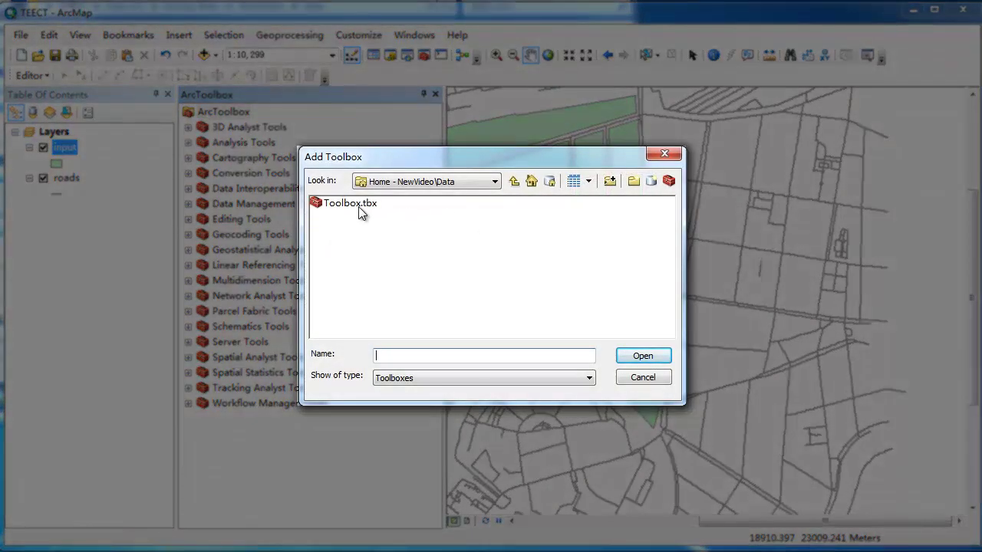
left_click(357, 203)
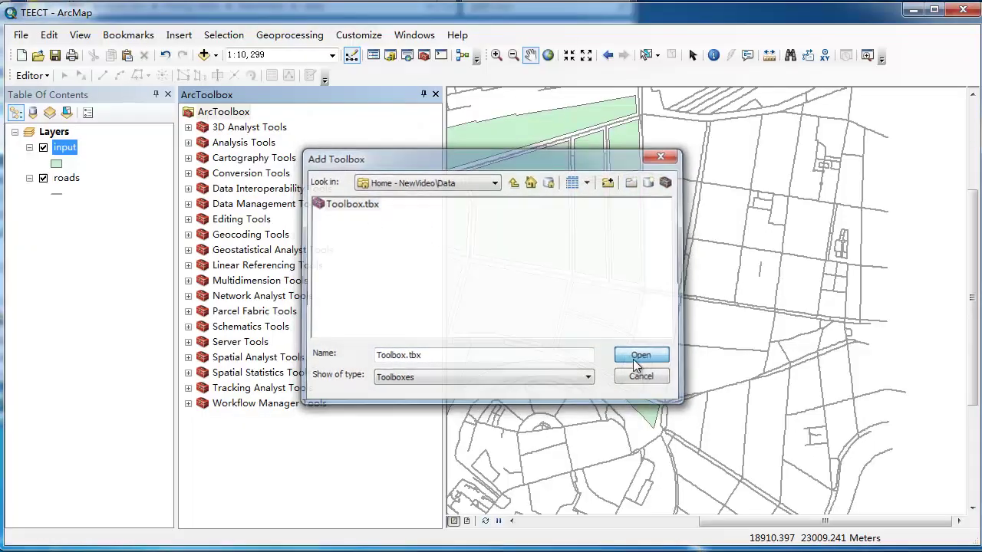
left_click(642, 357)
Open the TEECT script tool from the added Toolbox and review its required and optional parameters.
double_click(201, 389)
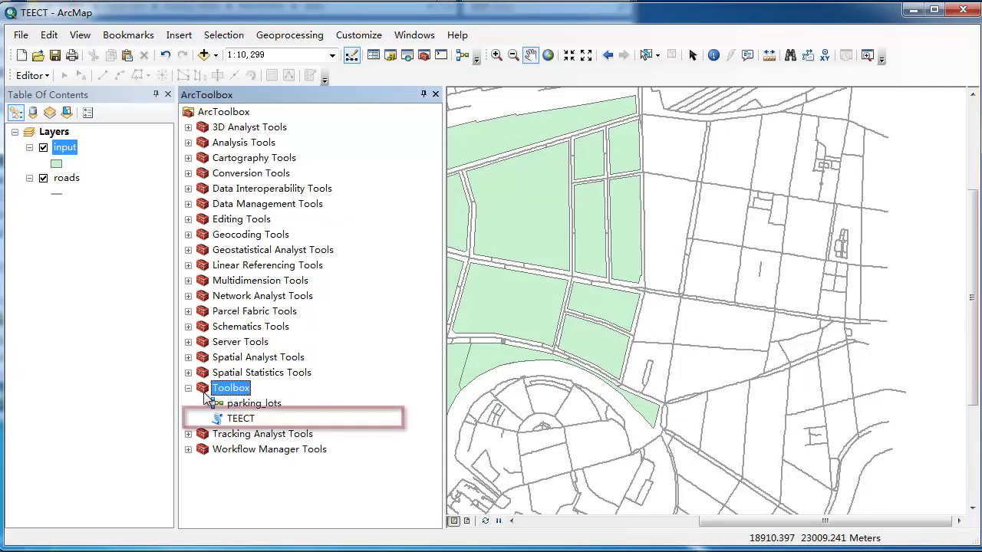
double_click(240, 419)
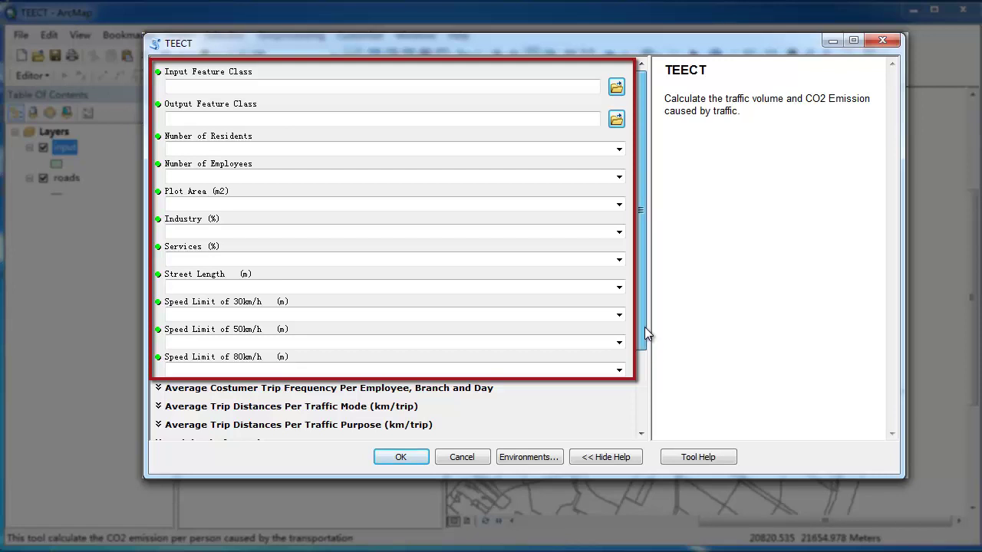
left_click_drag(644, 327, 641, 409)
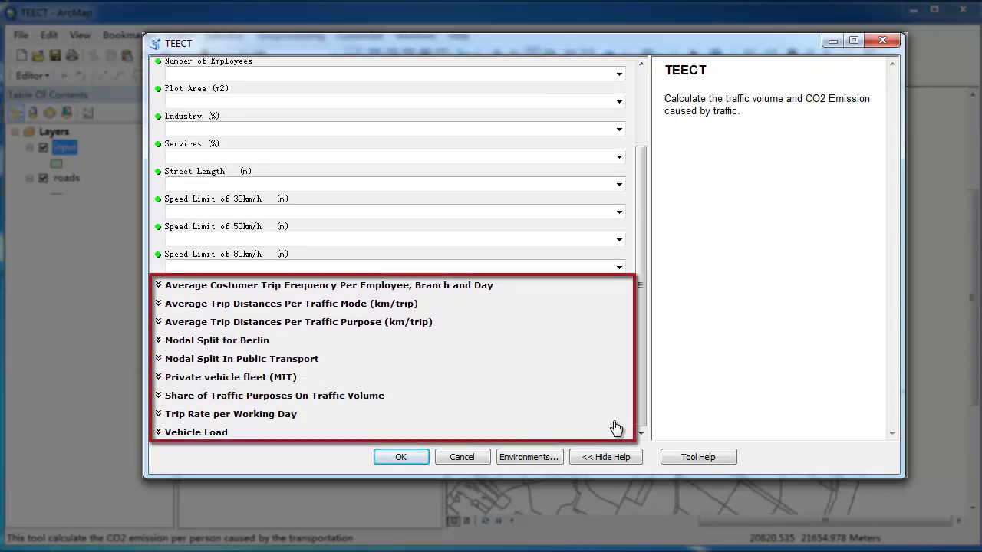
Try a pedestrian trip distance of 2 km/trip in the averages per traffic mode and restore it to 1.
left_click(405, 304)
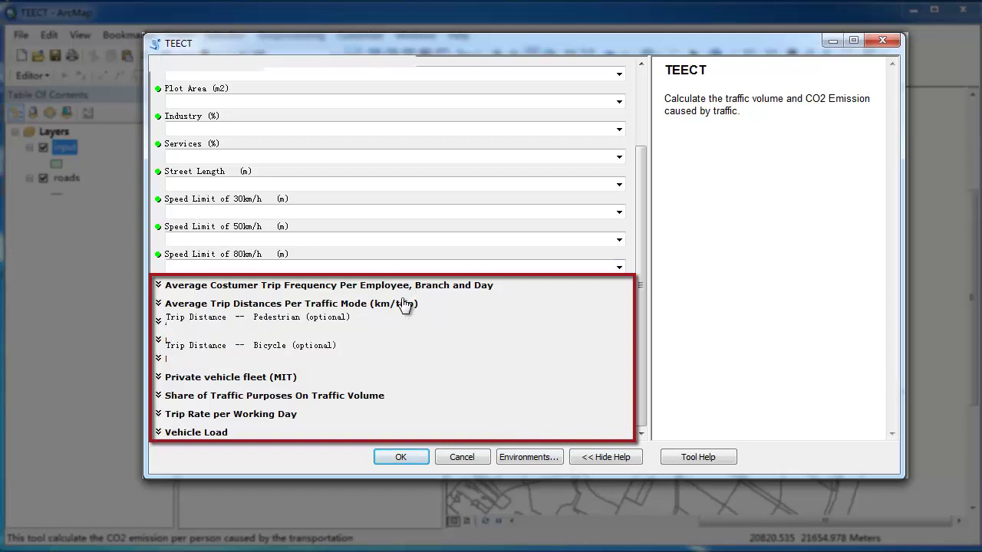
left_click(603, 328)
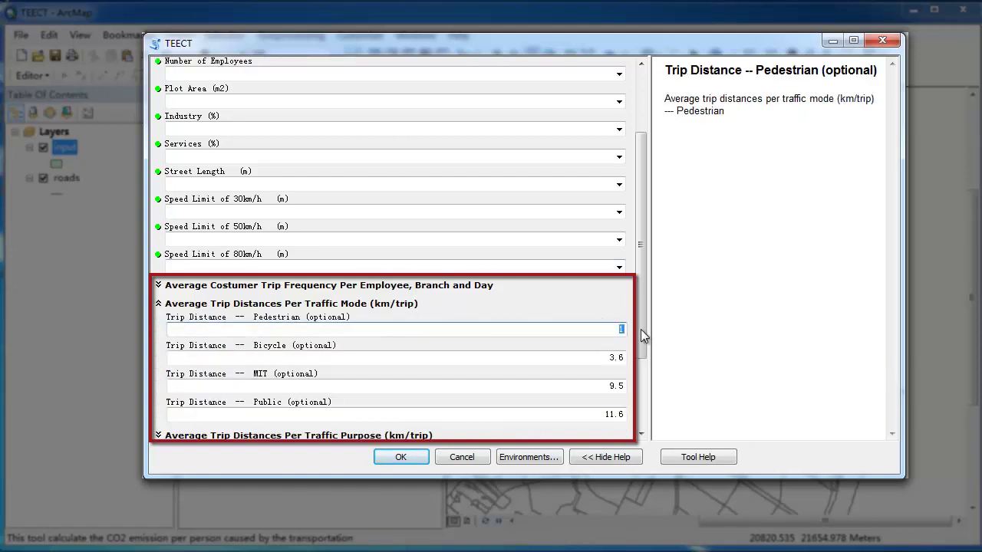
type("2")
left_click_drag(637, 326, 636, 336)
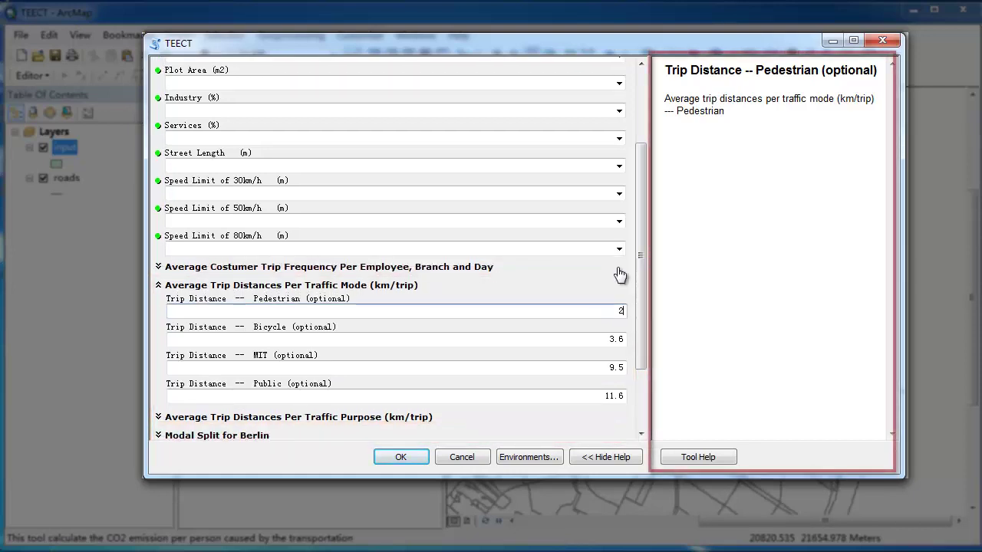
key("BackSpace")
type("1")
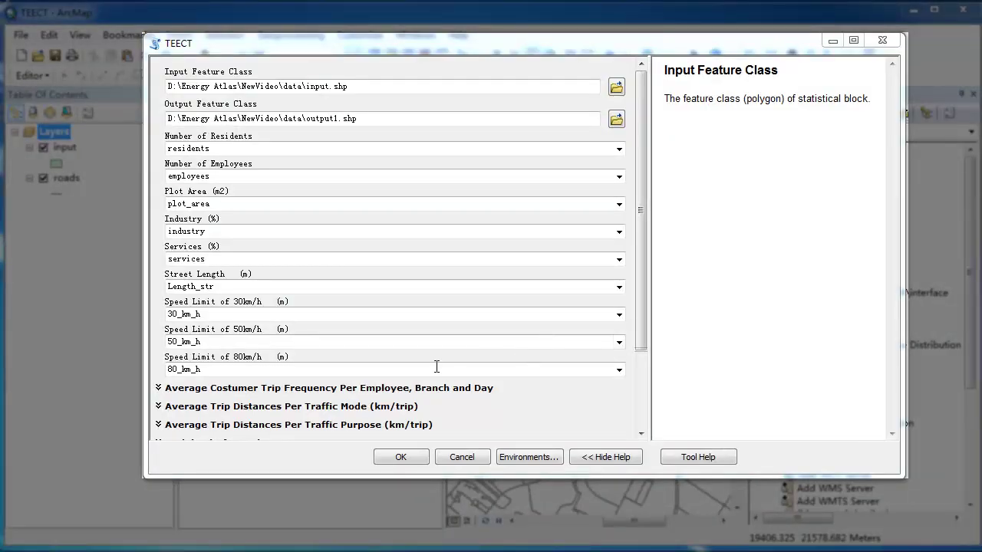
Run the TEECT tool on input.shp with output1.shp as the output, and close the completion report.
left_click(395, 458)
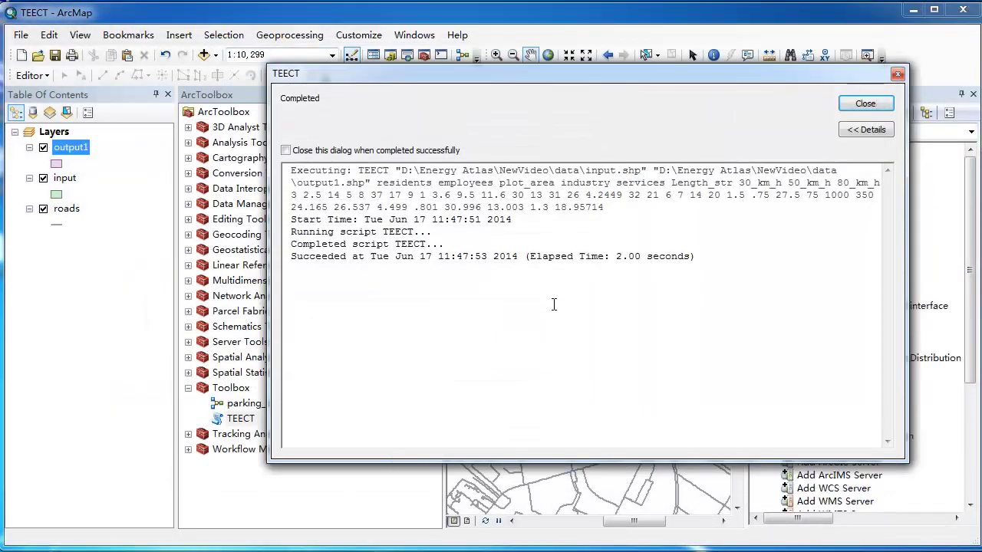
left_click(865, 103)
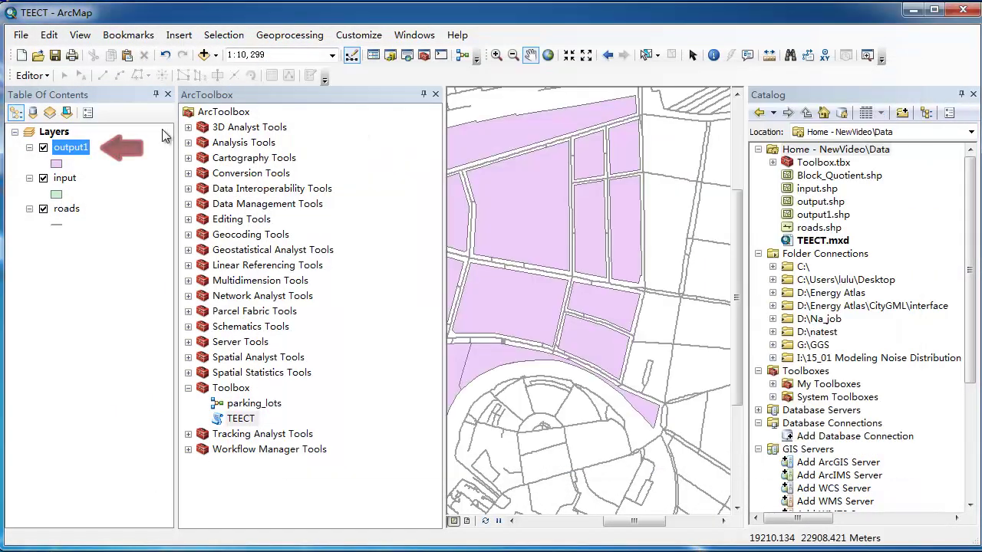
Open the attribute table of the output1 layer and examine its calculated traffic volume and emission columns.
right_click(79, 152)
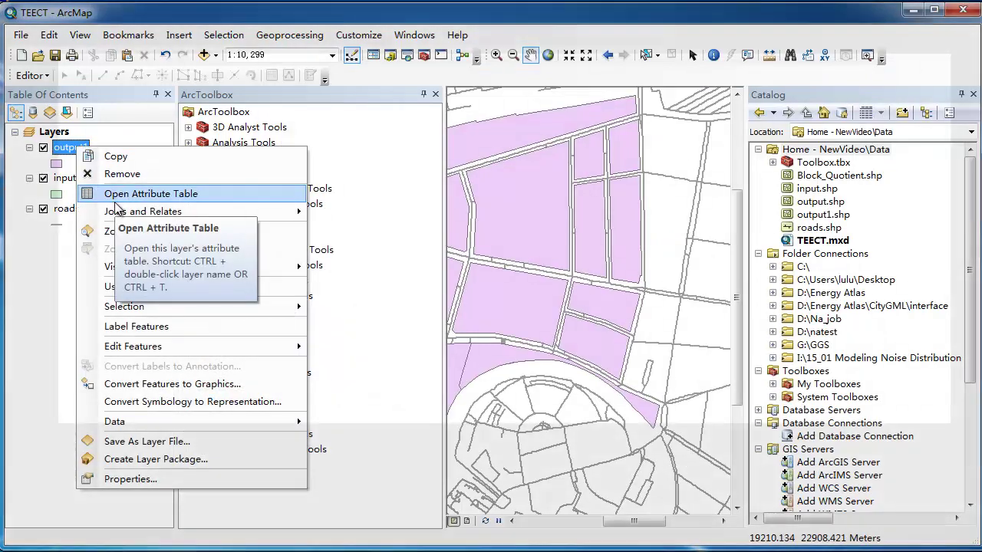
left_click(117, 201)
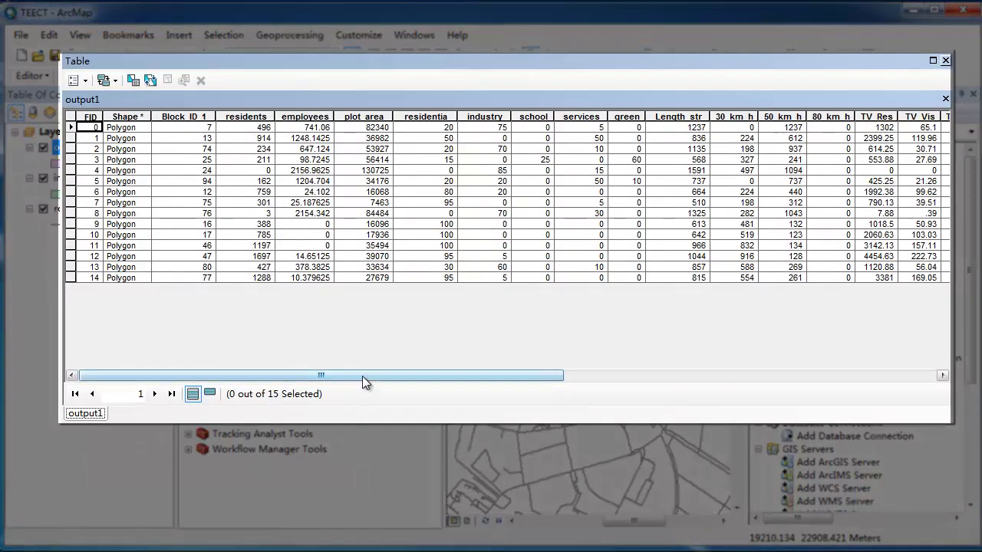
left_click_drag(363, 375, 851, 375)
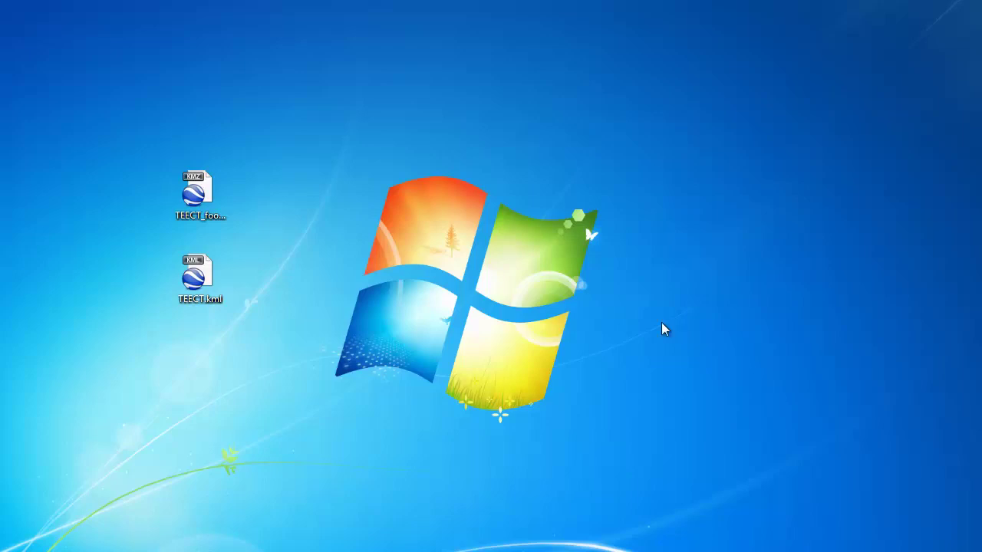
Open the TEECT.kml file from the desktop in Google Earth.
left_click(195, 277)
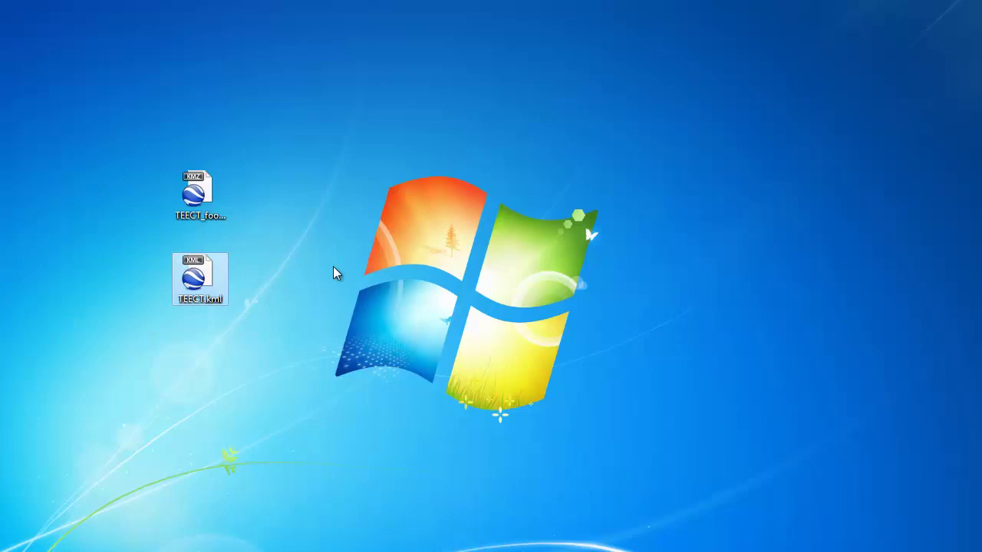
double_click(219, 280)
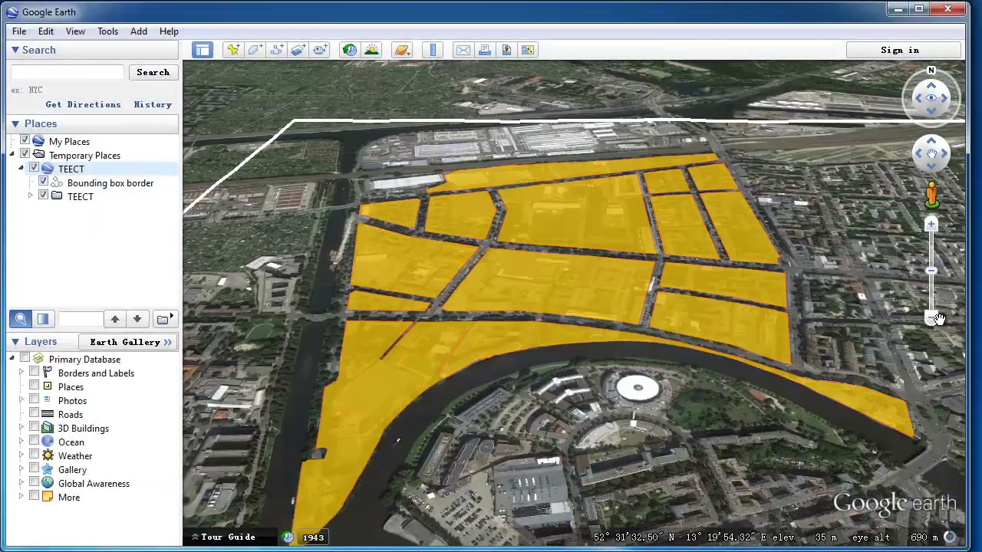
Open the information balloon of the southeastern block just north of the riverside strip and review its traffic and CO2 emission figures.
left_click(935, 319)
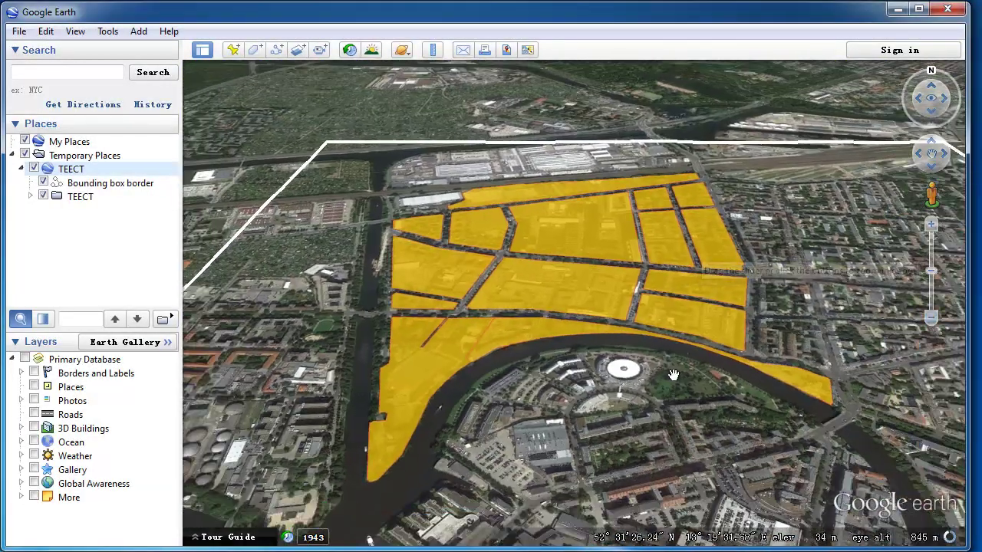
left_click_drag(673, 359, 678, 346)
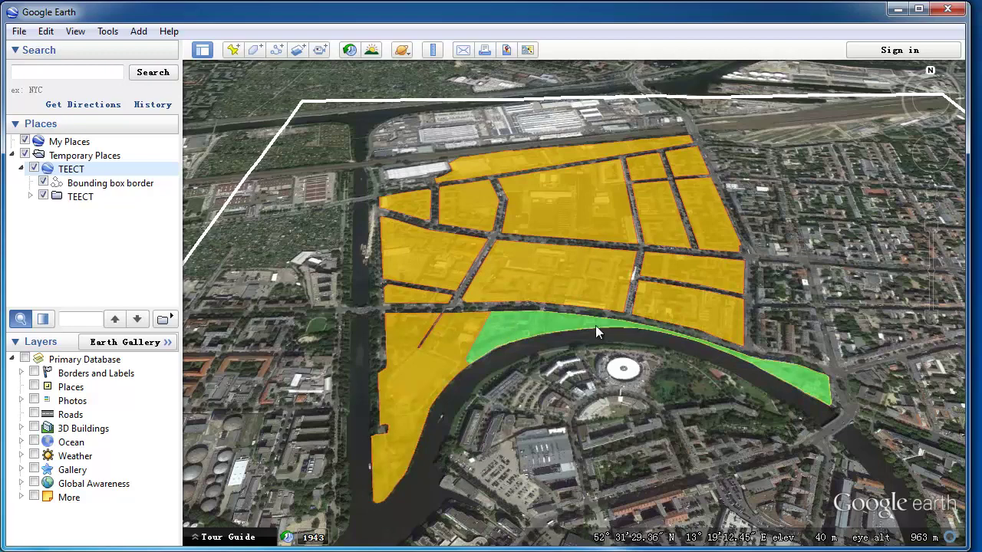
left_click(718, 312)
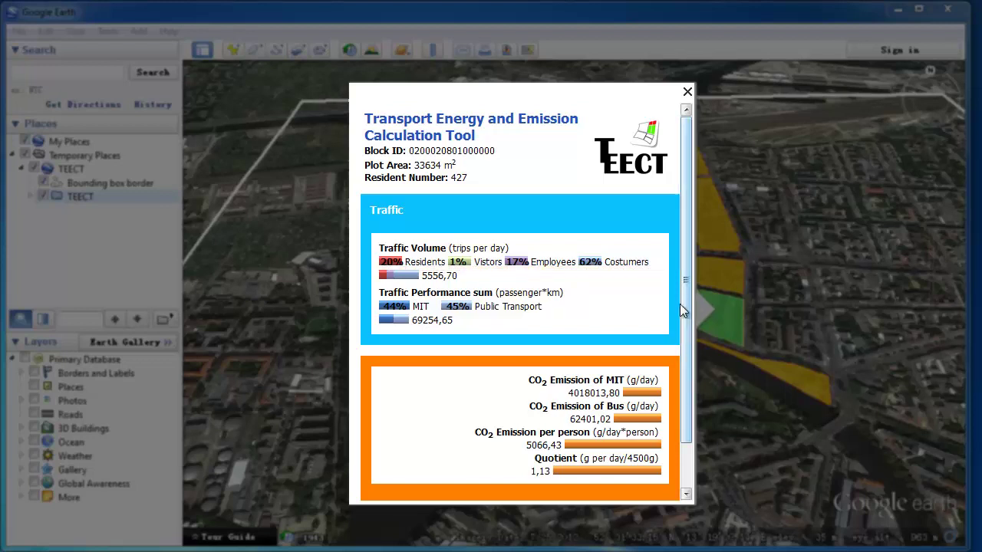
left_click_drag(688, 302, 681, 385)
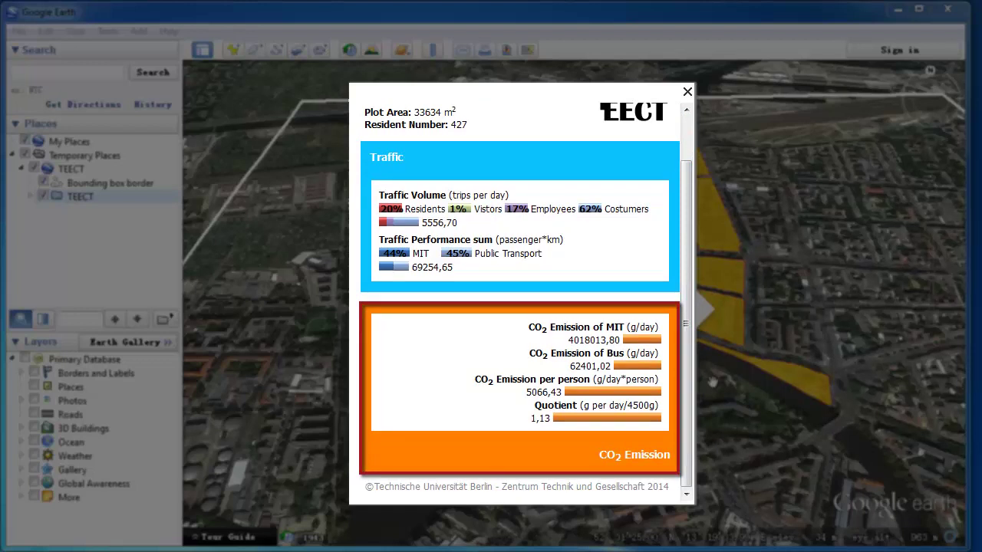